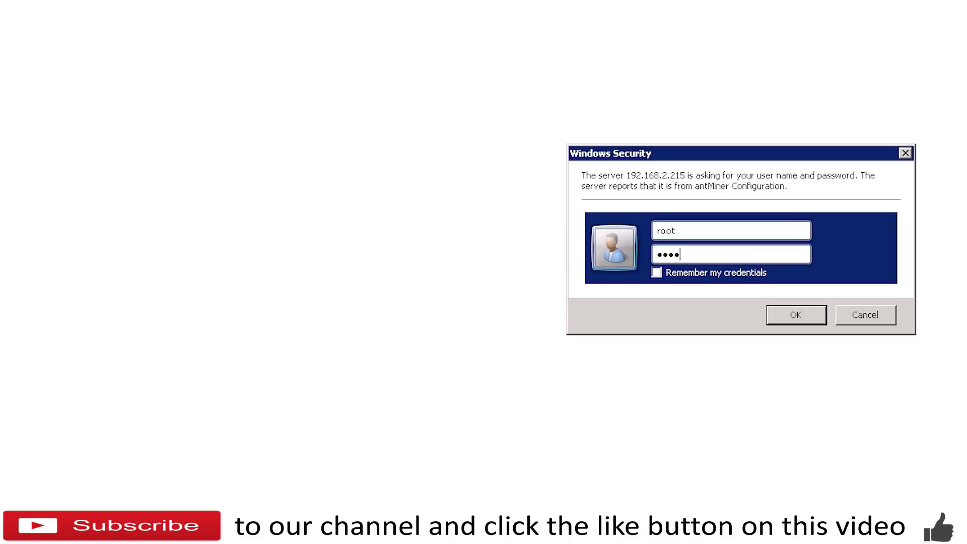
Submit the admin user name and password to reach the System Overview page.
{"action": "key", "text": "Return"}
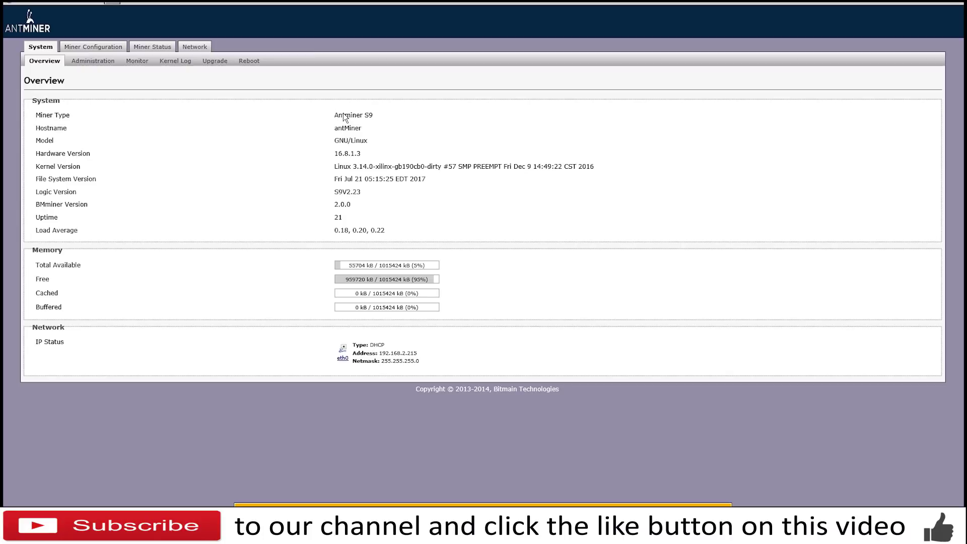
Enlarge the page, highlight miner type Antminer S9 and the uptime, then go to System > Administration.
{"action": "key", "text": "ctrl+plus"}
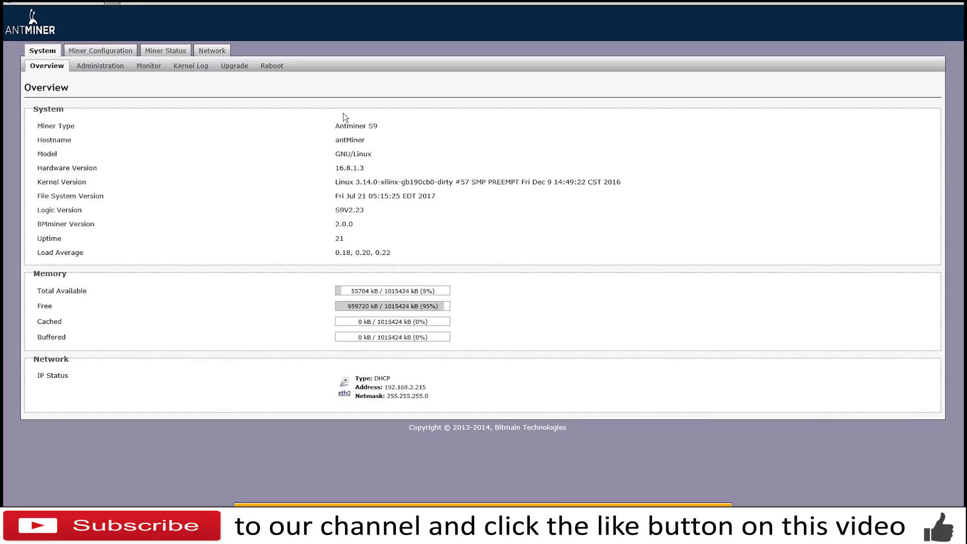
{"action": "key", "text": "ctrl+plus"}
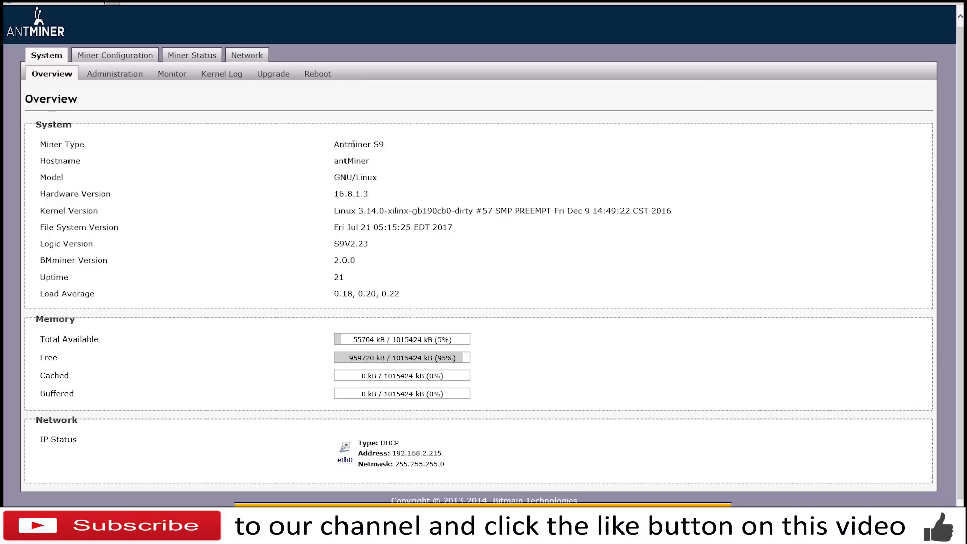
{"action": "left_click_drag", "start_coordinate": [334, 144], "coordinate": [385, 140]}
{"action": "left_click", "coordinate": [333, 193]}
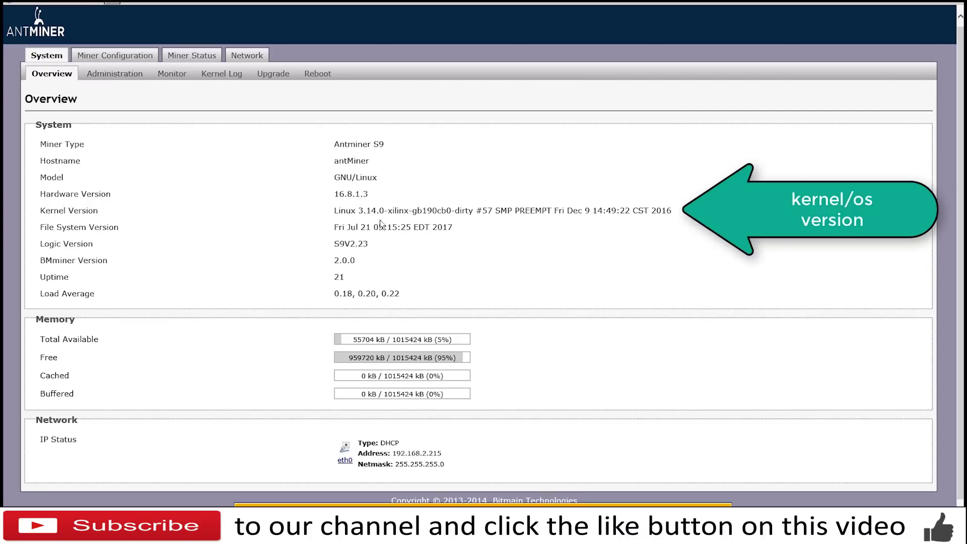
{"action": "double_click", "coordinate": [346, 280]}
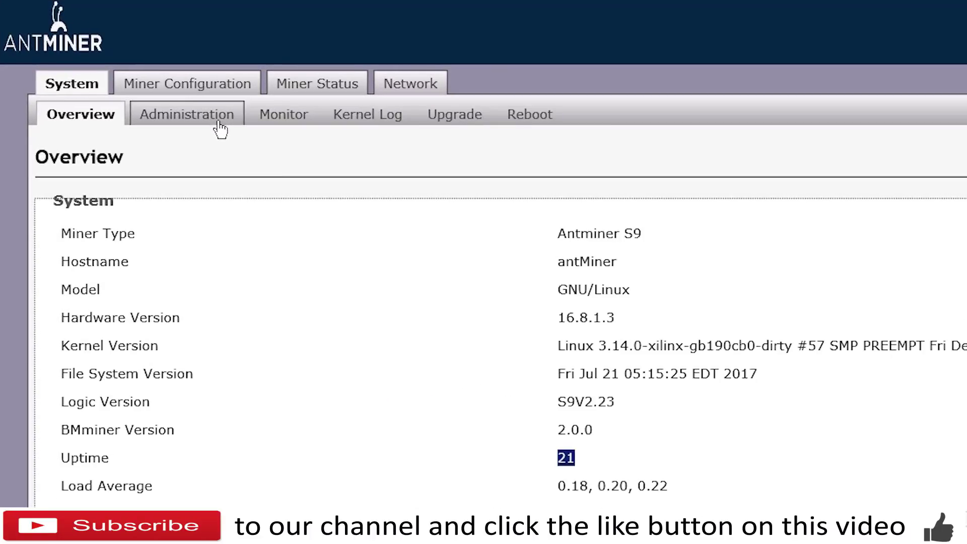
{"action": "left_click", "coordinate": [219, 124]}
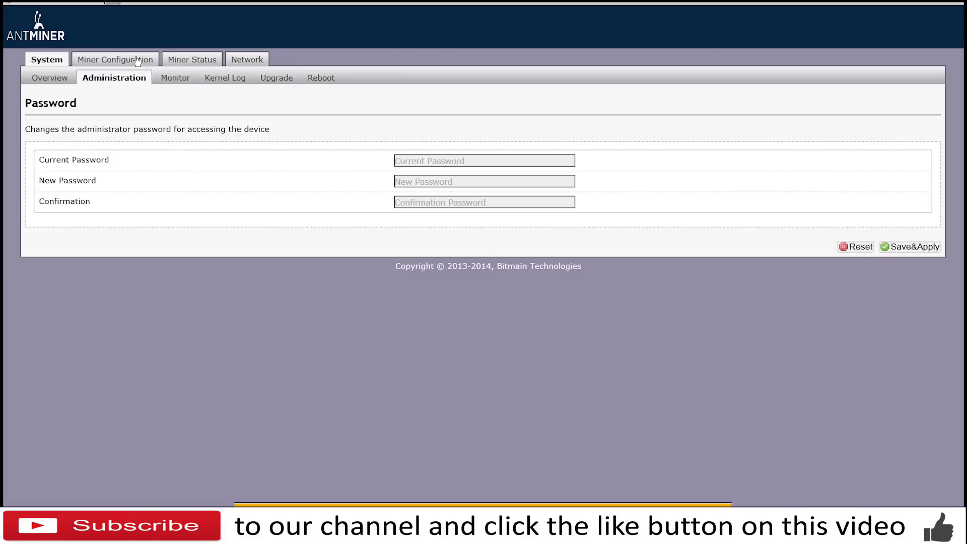
Check the Pool 1–3 URL, worker and password fields, Save&Apply them, and view Miner Status.
{"action": "left_click", "coordinate": [187, 91]}
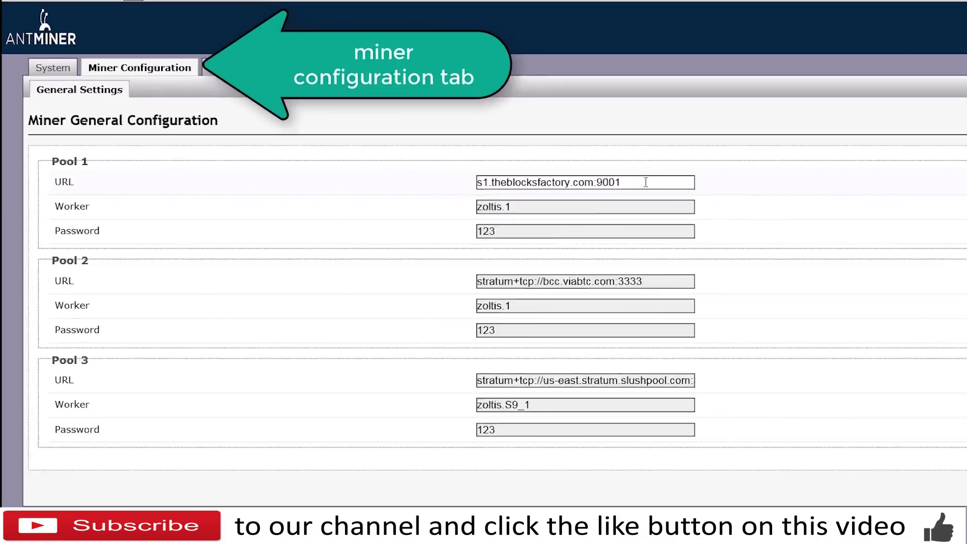
{"action": "left_click_drag", "start_coordinate": [517, 155], "coordinate": [375, 153]}
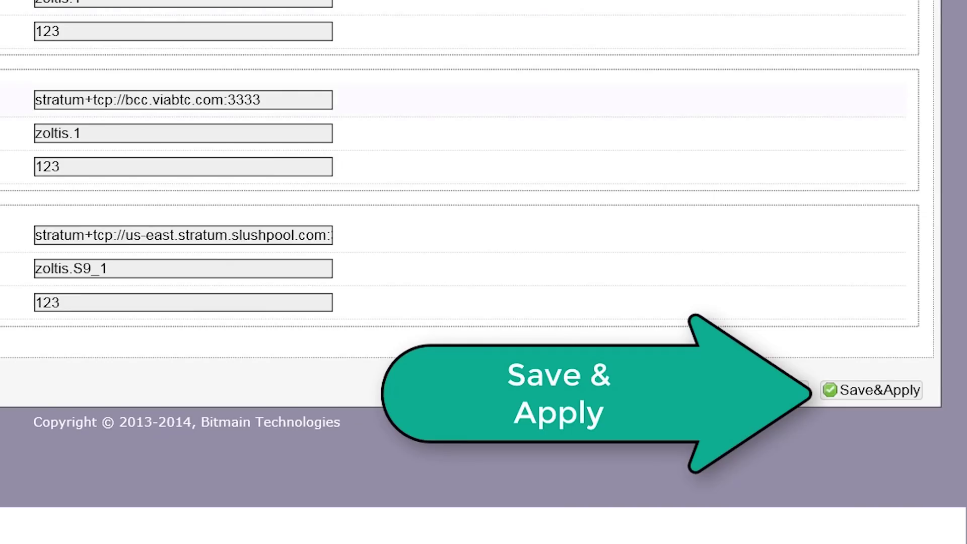
{"action": "left_click", "coordinate": [876, 394]}
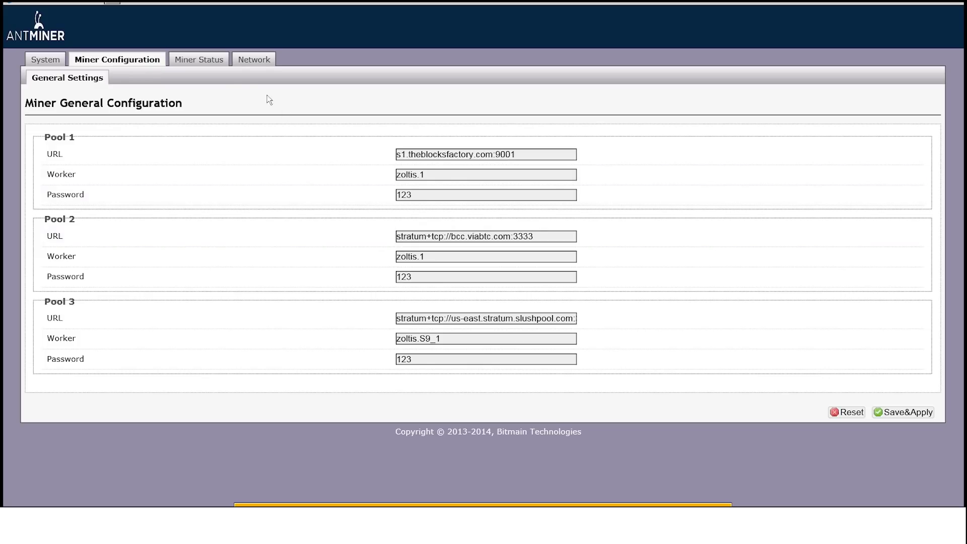
{"action": "left_click", "coordinate": [210, 59]}
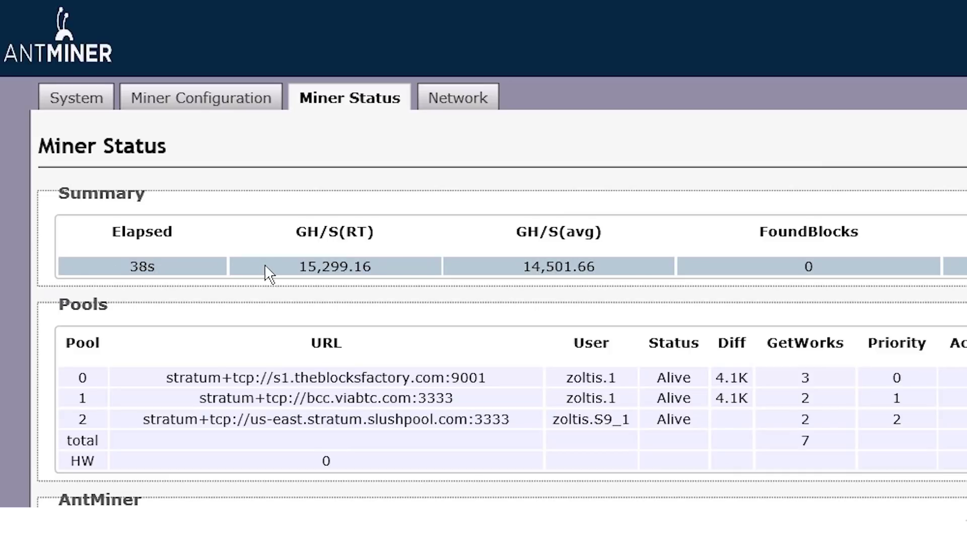
Highlight the real-time hashrate and the three pools' Alive status.
{"action": "double_click", "coordinate": [313, 259]}
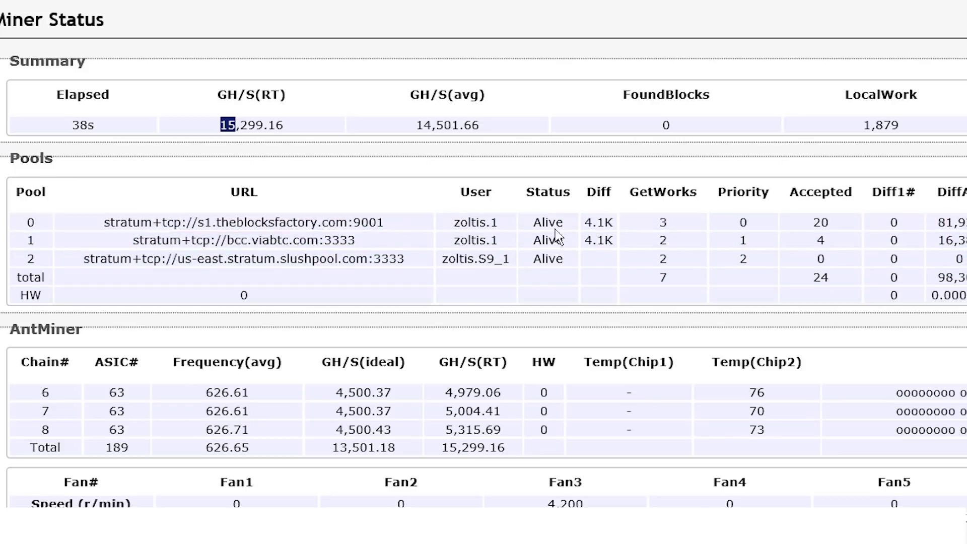
{"action": "left_click_drag", "start_coordinate": [101, 222], "coordinate": [548, 241]}
{"action": "left_click", "coordinate": [533, 295]}
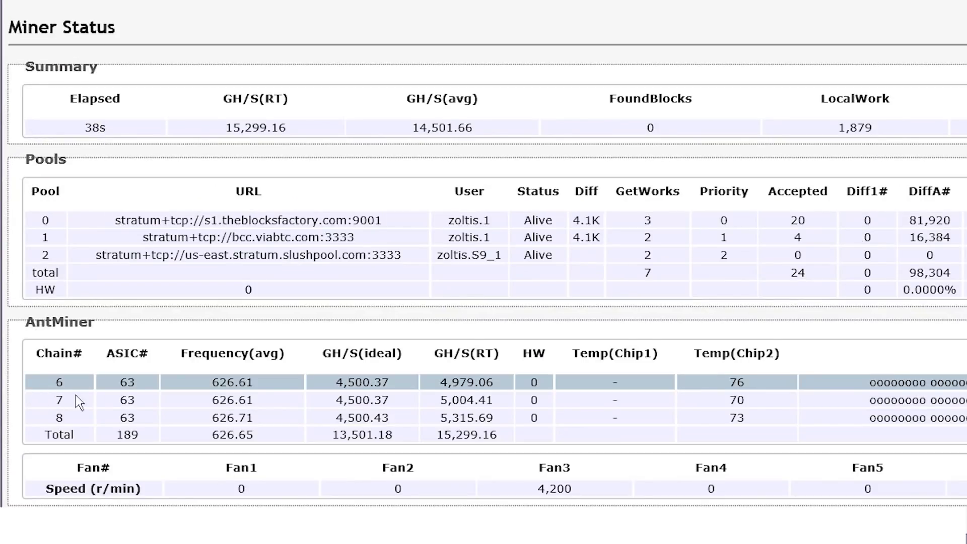
Point out the hash board chain rows, chip temperatures, ASIC status and fan speeds.
{"action": "left_click_drag", "start_coordinate": [76, 395], "coordinate": [965, 418]}
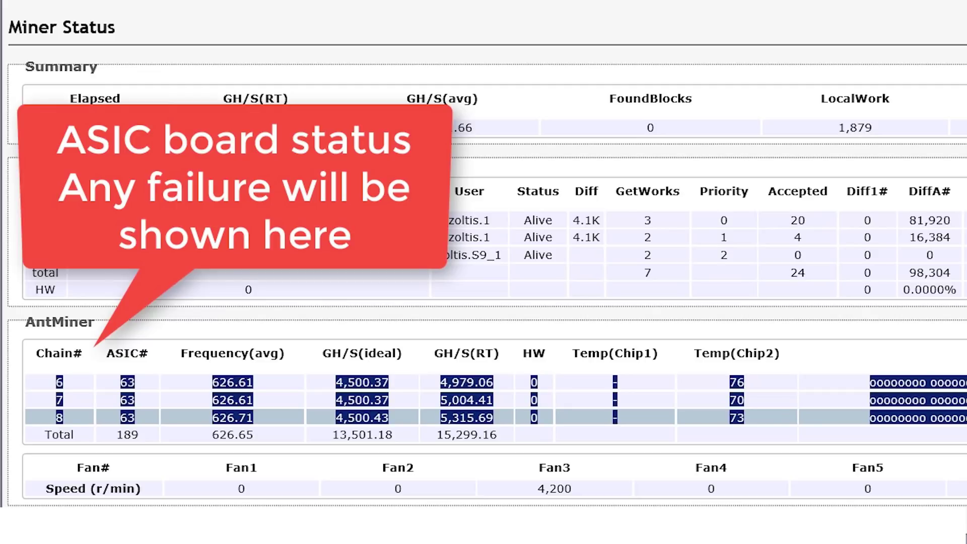
{"action": "left_click", "coordinate": [578, 420]}
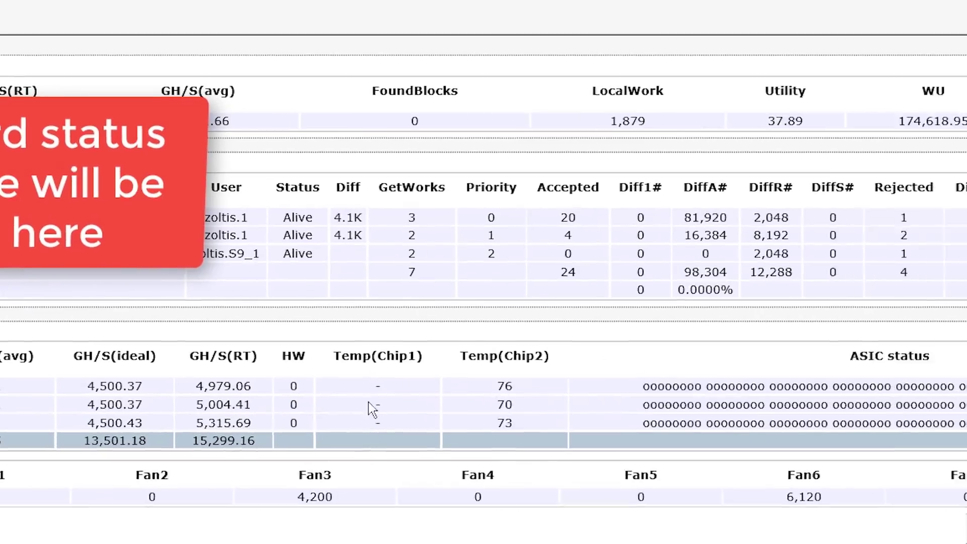
{"action": "left_click_drag", "start_coordinate": [328, 392], "coordinate": [361, 426]}
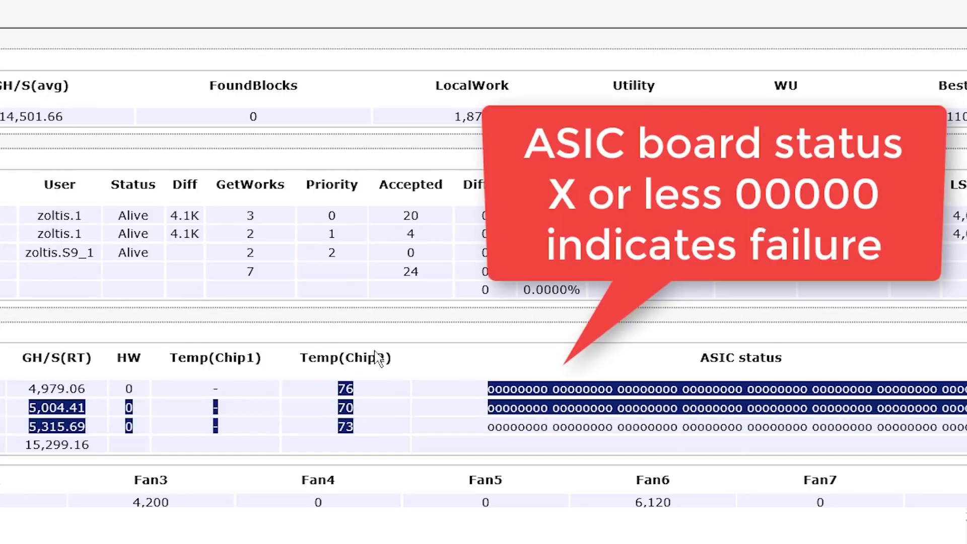
{"action": "left_click", "coordinate": [361, 426]}
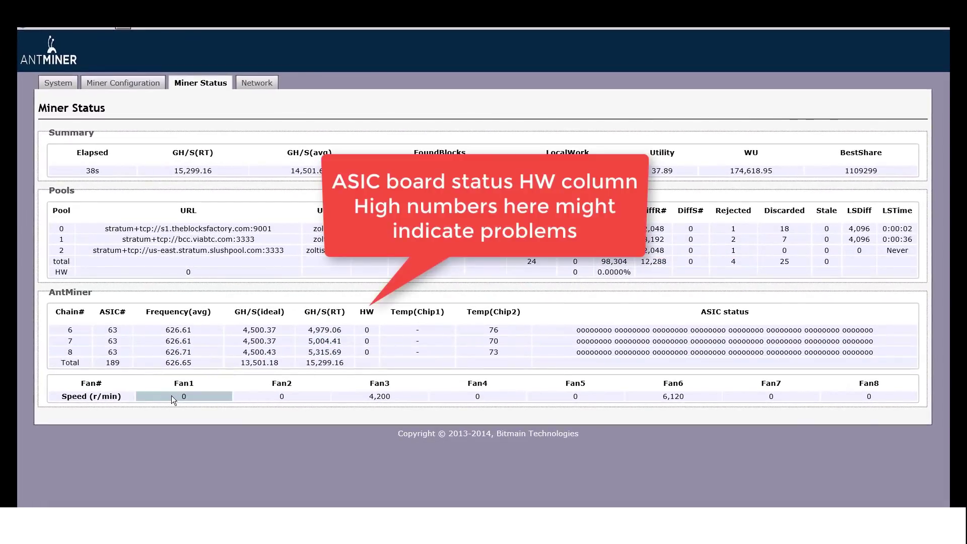
{"action": "left_click_drag", "start_coordinate": [171, 395], "coordinate": [850, 400]}
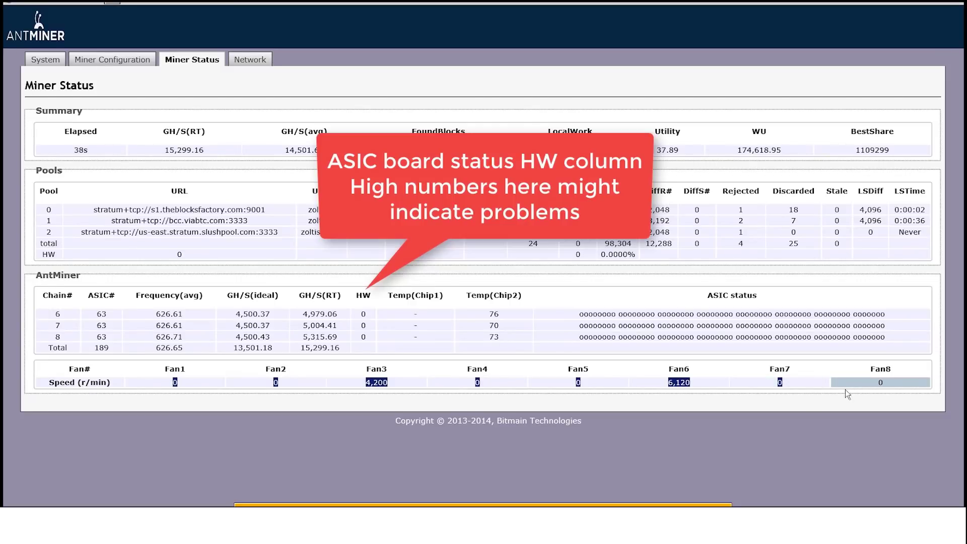
{"action": "left_click", "coordinate": [845, 390]}
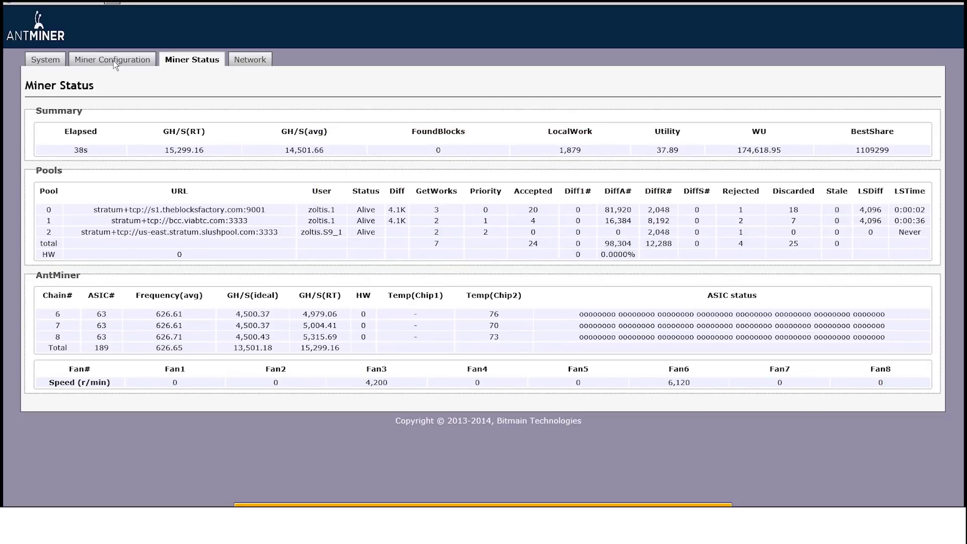
Check the current IP and MAC address under Network settings, then move to Diagnostics.
{"action": "left_click", "coordinate": [57, 63]}
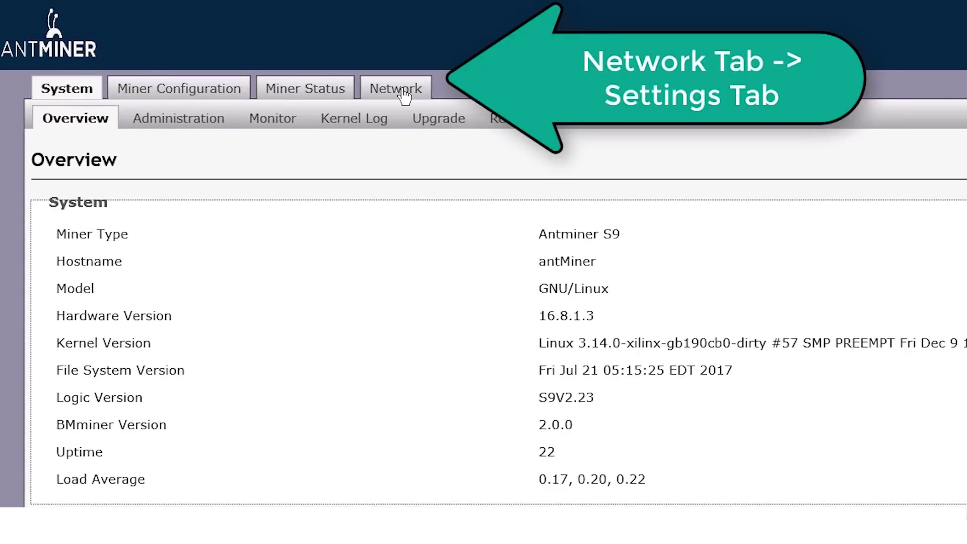
{"action": "left_click", "coordinate": [402, 92]}
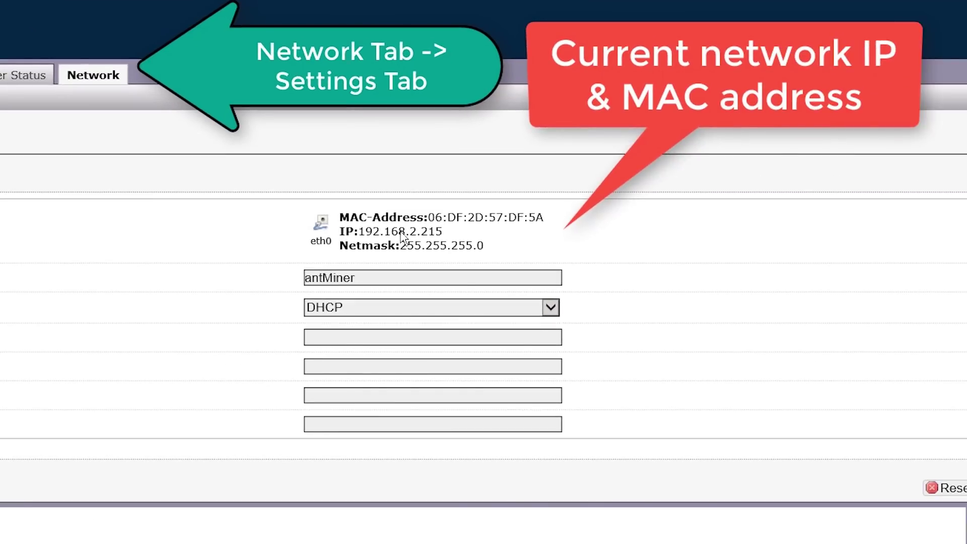
{"action": "left_click_drag", "start_coordinate": [287, 215], "coordinate": [611, 257]}
{"action": "left_click", "coordinate": [634, 265]}
{"action": "left_click", "coordinate": [152, 104]}
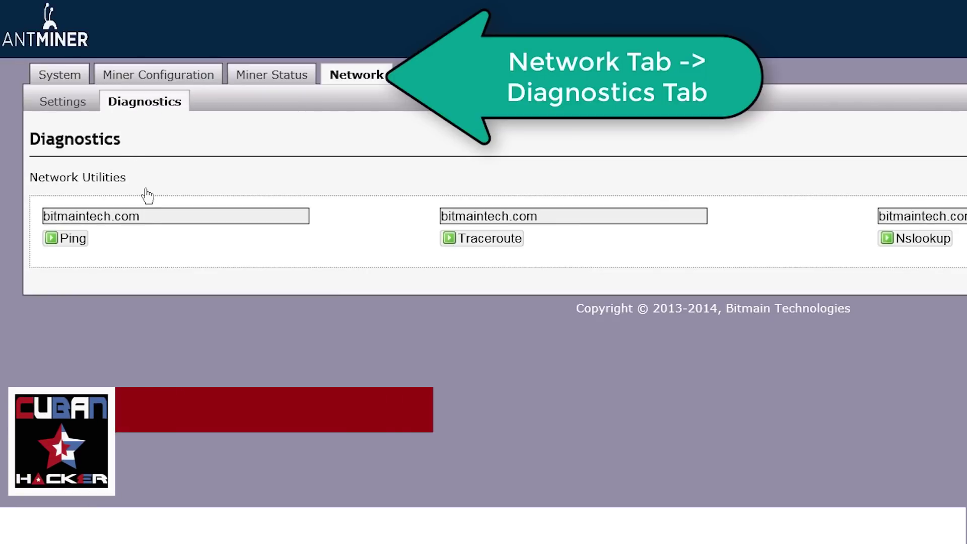
Run a ping and a traceroute to google.com.
{"action": "left_click", "coordinate": [143, 221]}
{"action": "key", "text": "ctrl+a"}
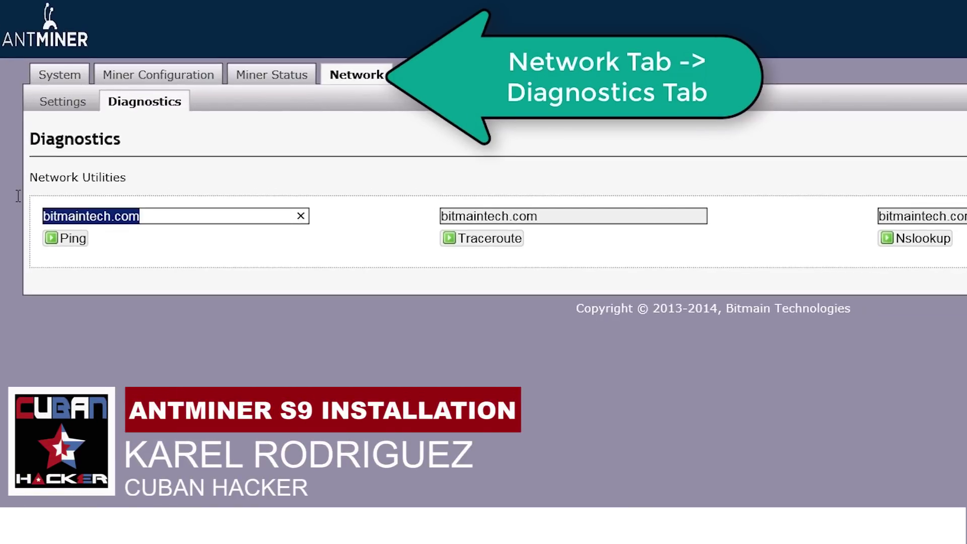
{"action": "type", "text": "google.com"}
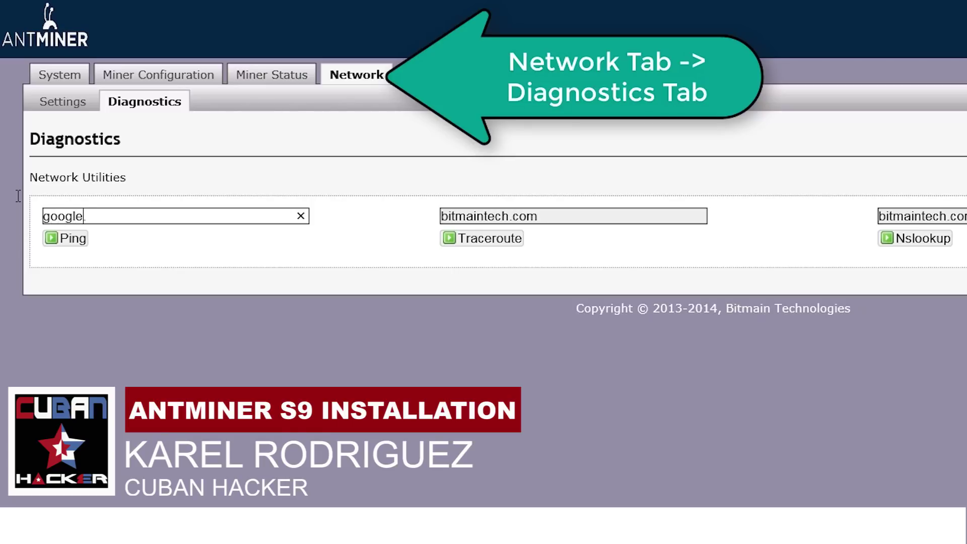
{"action": "left_click", "coordinate": [70, 239]}
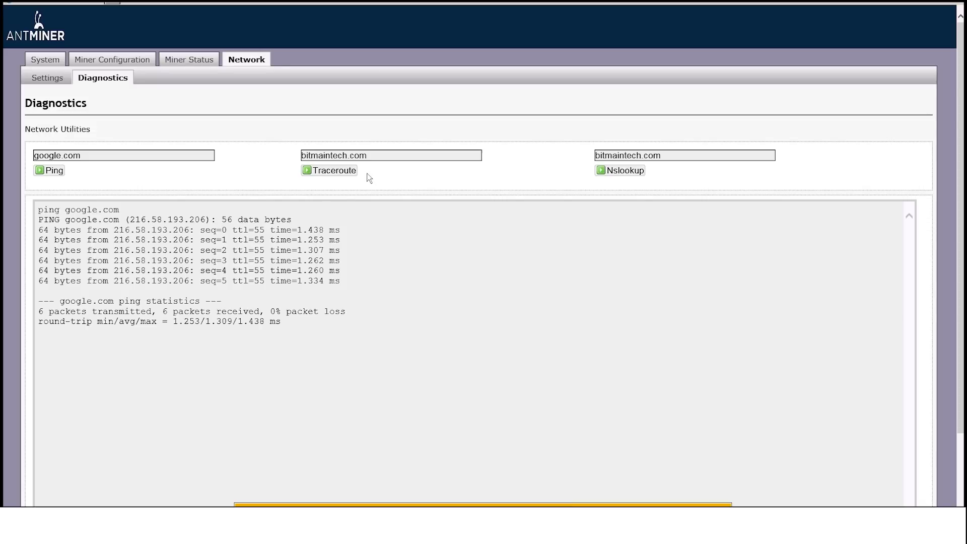
{"action": "left_click_drag", "start_coordinate": [373, 158], "coordinate": [288, 146]}
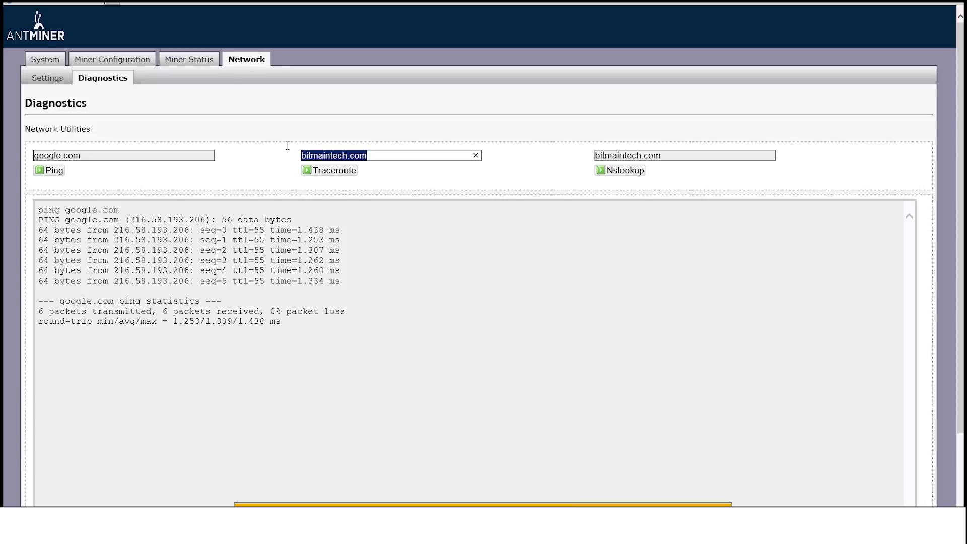
{"action": "type", "text": "google.com"}
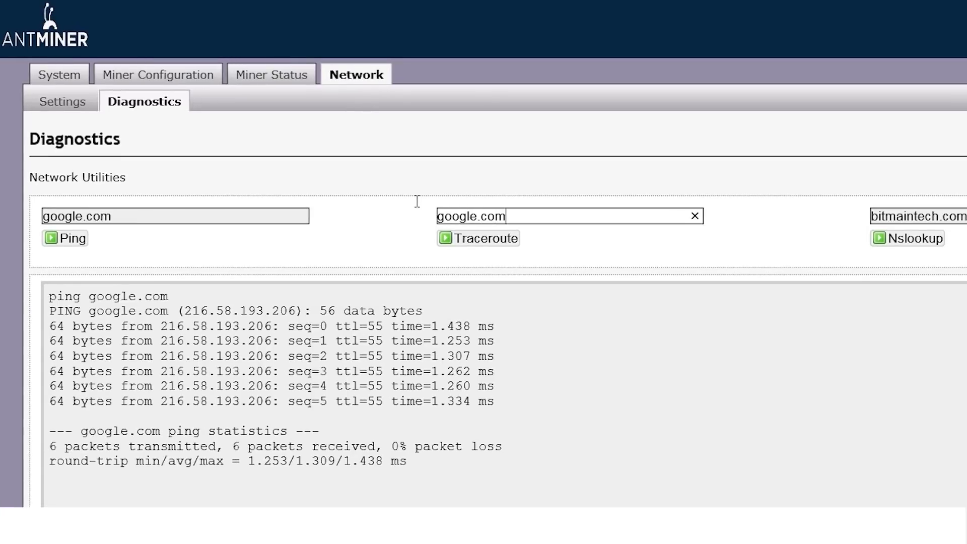
{"action": "left_click", "coordinate": [477, 241]}
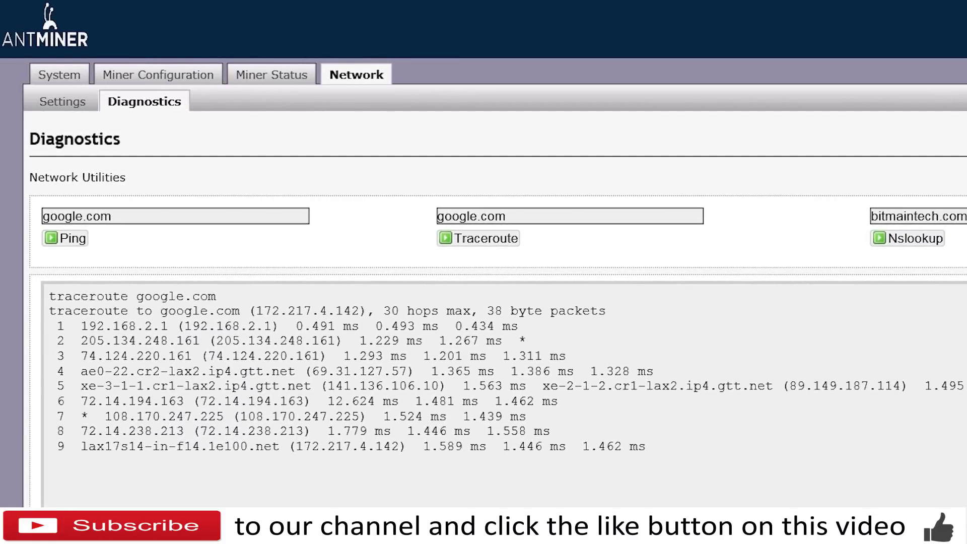
Run an nslookup of google.com, then return to the System overview.
{"action": "triple_click", "coordinate": [867, 218]}
{"action": "type", "text": "google.com"}
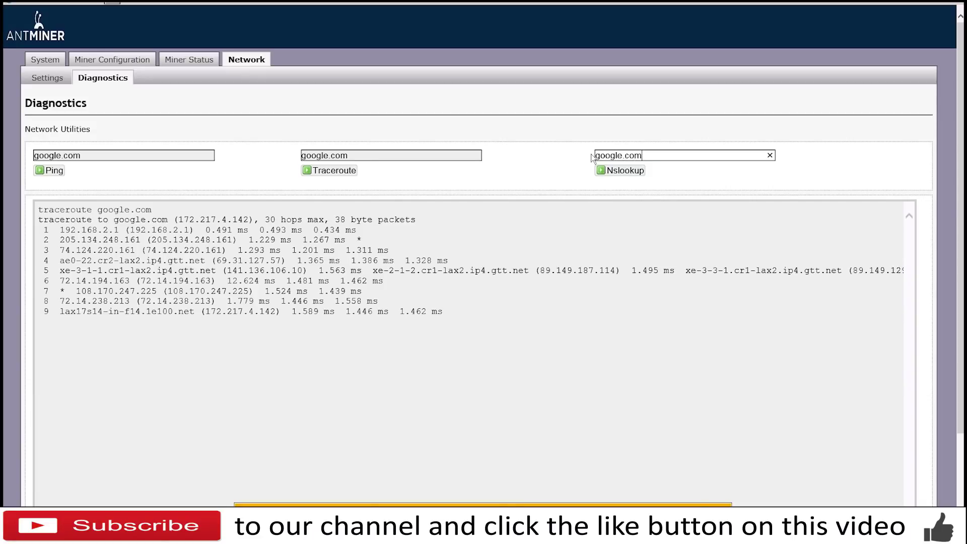
{"action": "left_click", "coordinate": [622, 171]}
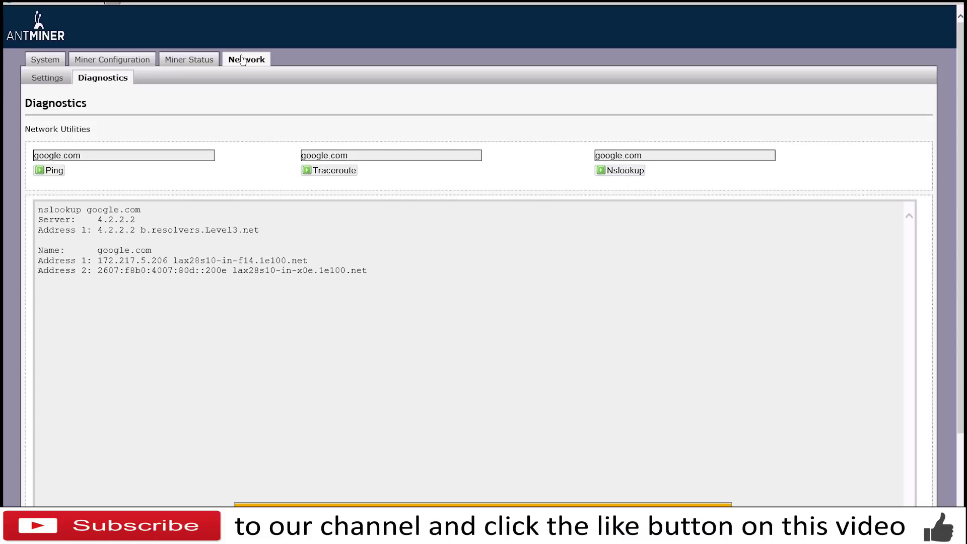
{"action": "left_click", "coordinate": [111, 59]}
{"action": "left_click", "coordinate": [52, 60]}
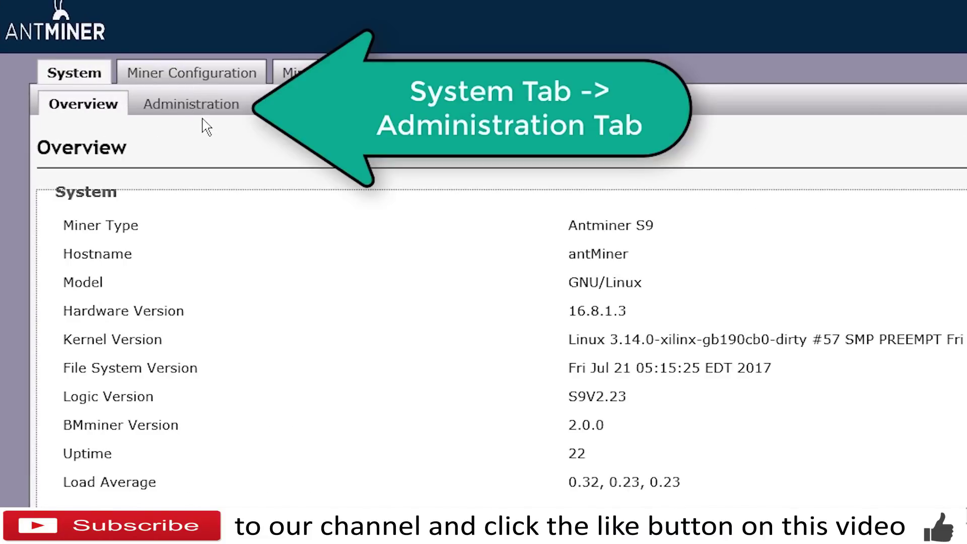
Look over the Administration password form and the Monitor list of running processes.
{"action": "left_click", "coordinate": [196, 107]}
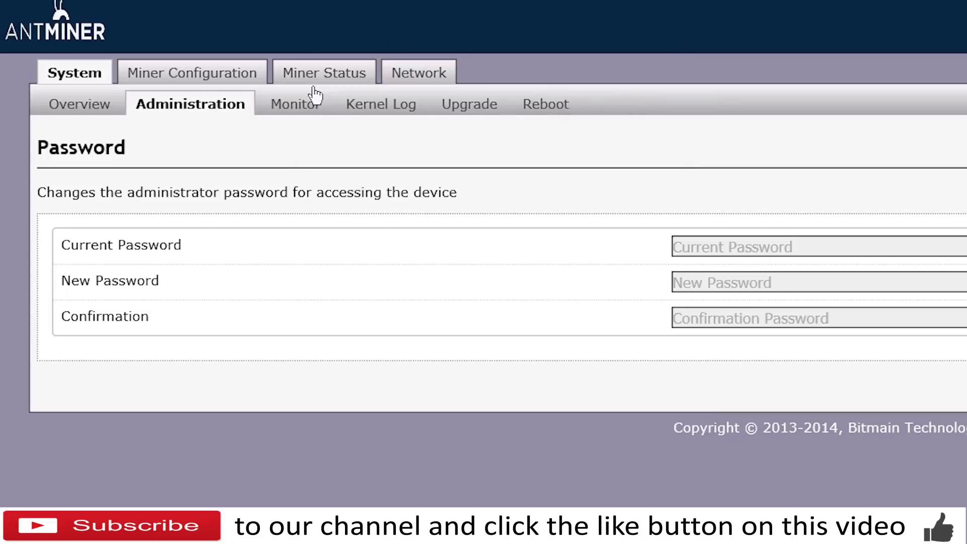
{"action": "left_click", "coordinate": [313, 104]}
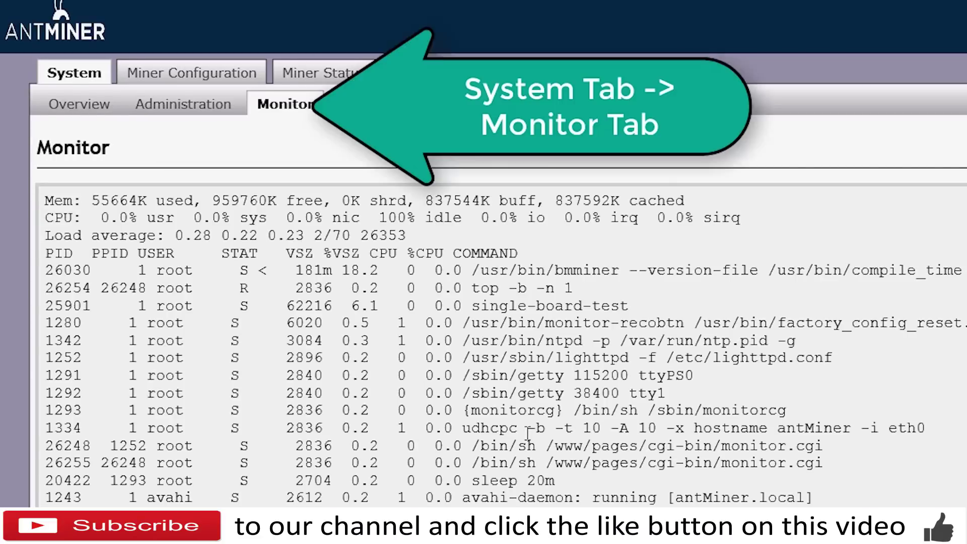
{"action": "scroll", "coordinate": [528, 430], "scroll_direction": "down", "scroll_amount": 9}
{"action": "scroll", "coordinate": [527, 428], "scroll_direction": "down", "scroll_amount": 5}
{"action": "scroll", "coordinate": [530, 428], "scroll_direction": "up", "scroll_amount": 13}
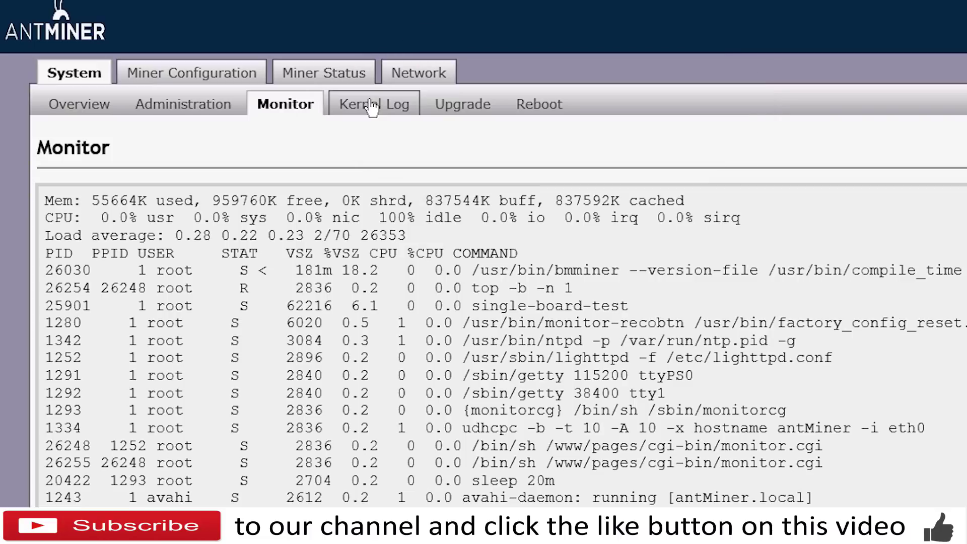
Scroll through the full kernel log, then go to the Upgrade page.
{"action": "left_click", "coordinate": [371, 103]}
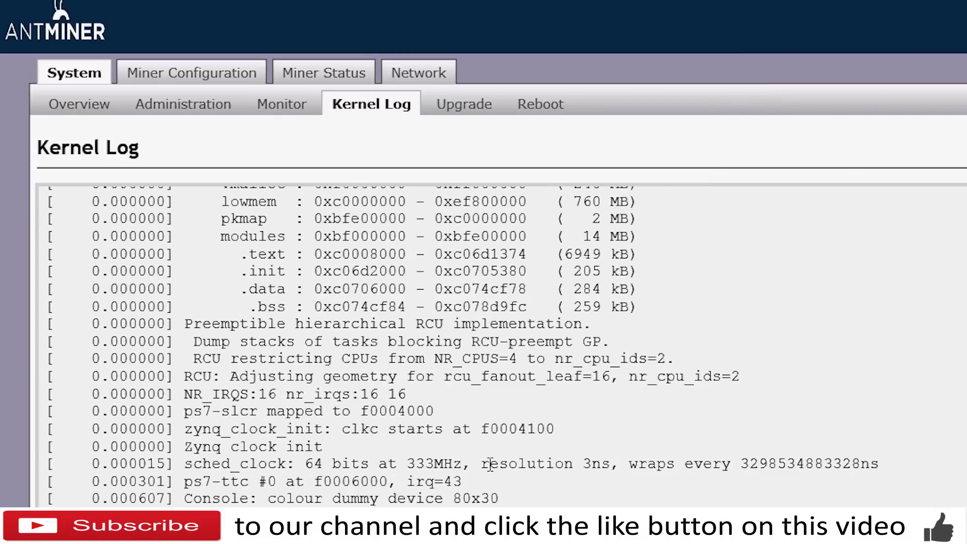
{"action": "scroll", "coordinate": [496, 460], "scroll_direction": "down", "scroll_amount": 20}
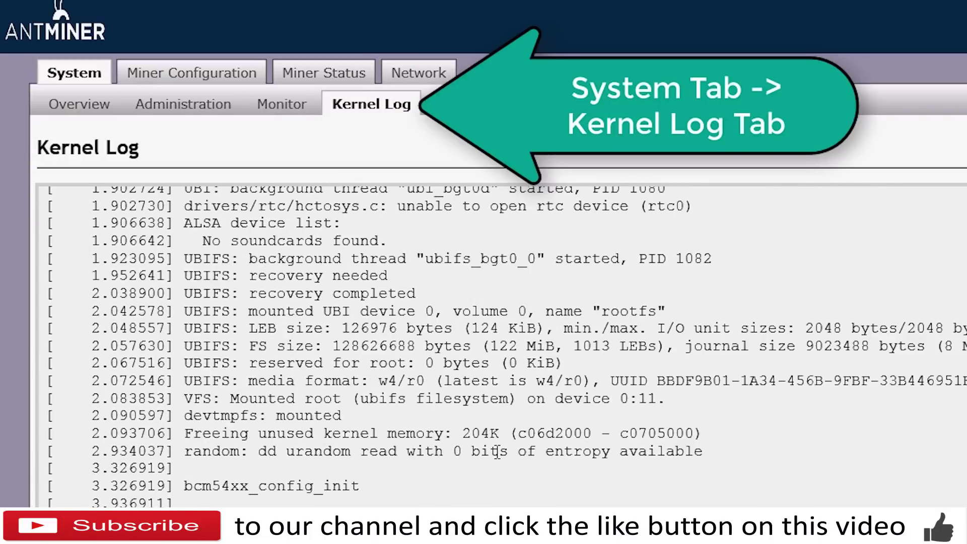
{"action": "scroll", "coordinate": [498, 458], "scroll_direction": "down", "scroll_amount": 10}
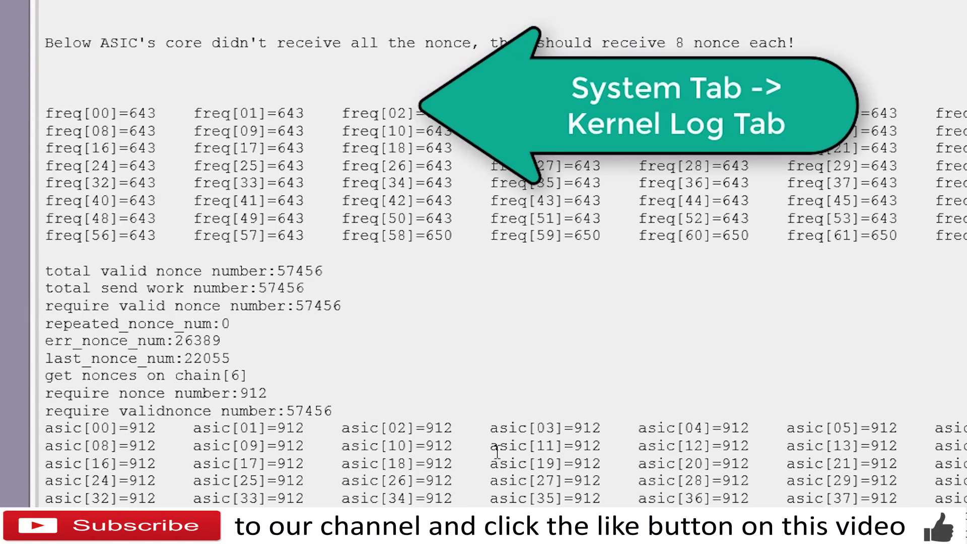
{"action": "scroll", "coordinate": [497, 451], "scroll_direction": "down", "scroll_amount": 20}
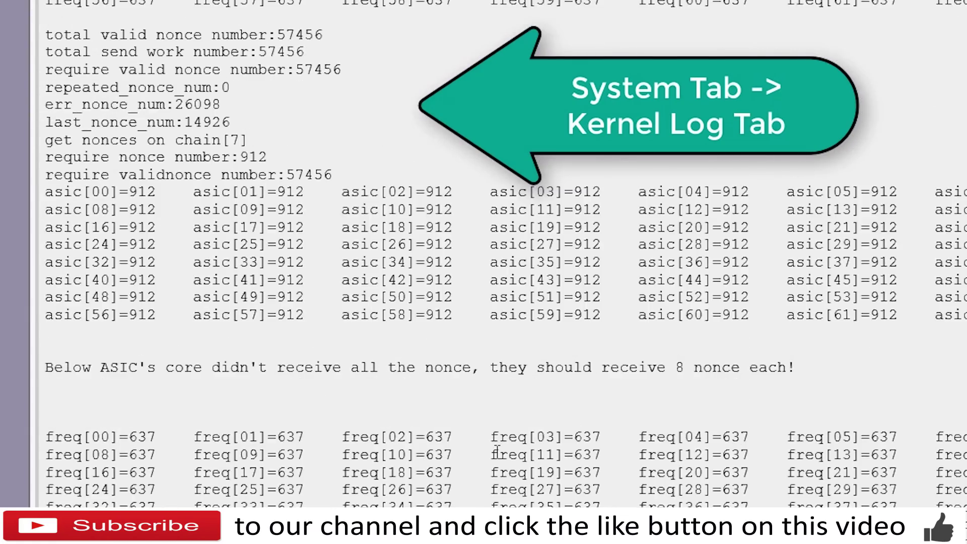
{"action": "scroll", "coordinate": [497, 451], "scroll_direction": "down", "scroll_amount": 10}
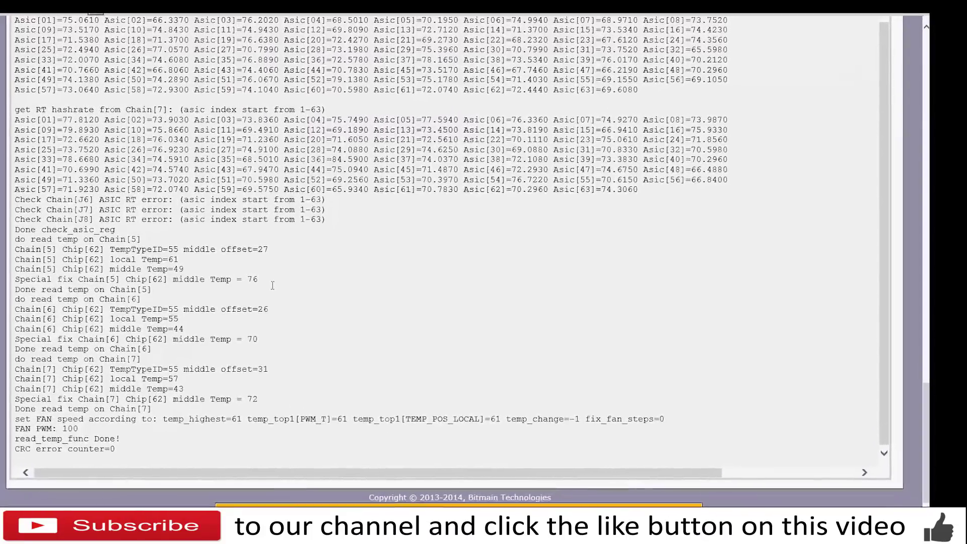
{"action": "scroll", "coordinate": [261, 278], "scroll_direction": "up", "scroll_amount": 20}
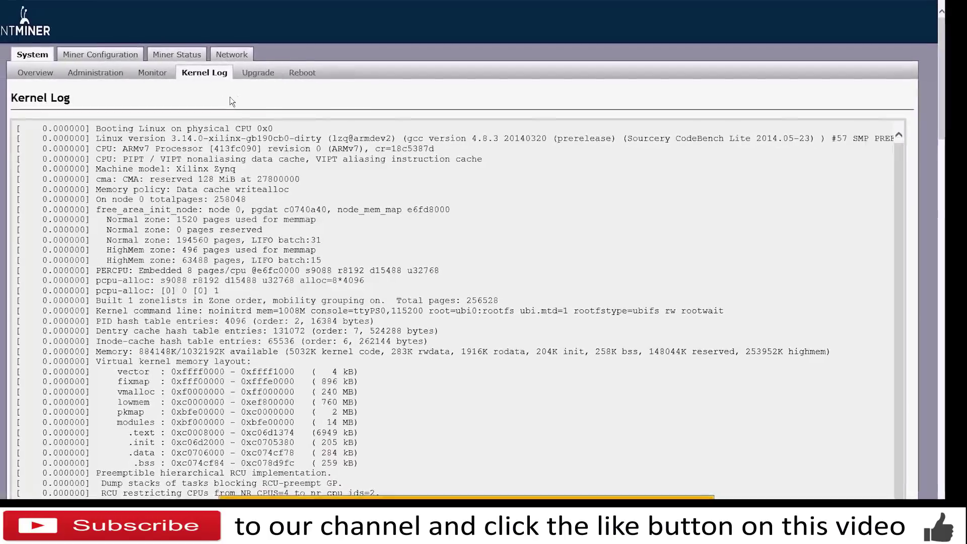
{"action": "left_click", "coordinate": [273, 79]}
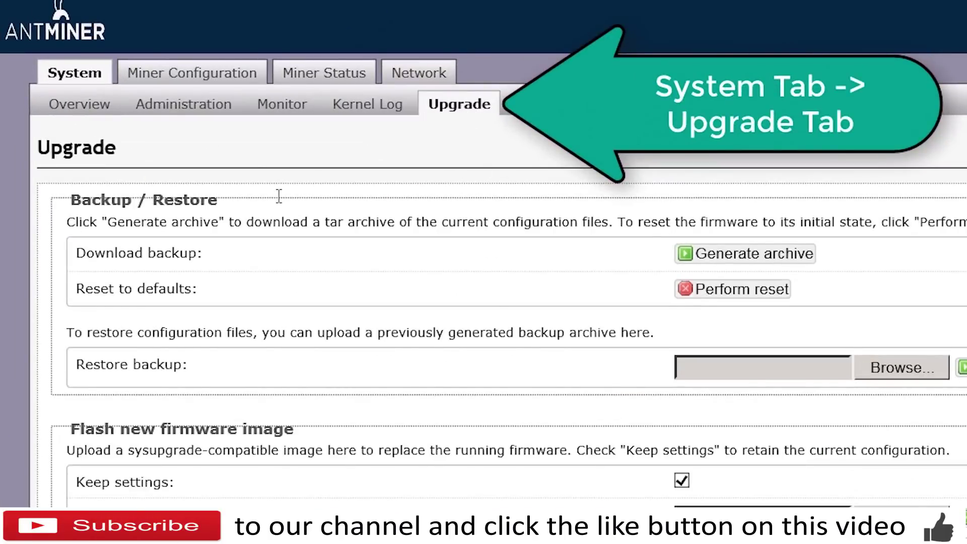
Highlight the backup and restore description, then view the Reboot page.
{"action": "left_click_drag", "start_coordinate": [92, 203], "coordinate": [254, 254]}
{"action": "left_click", "coordinate": [251, 254]}
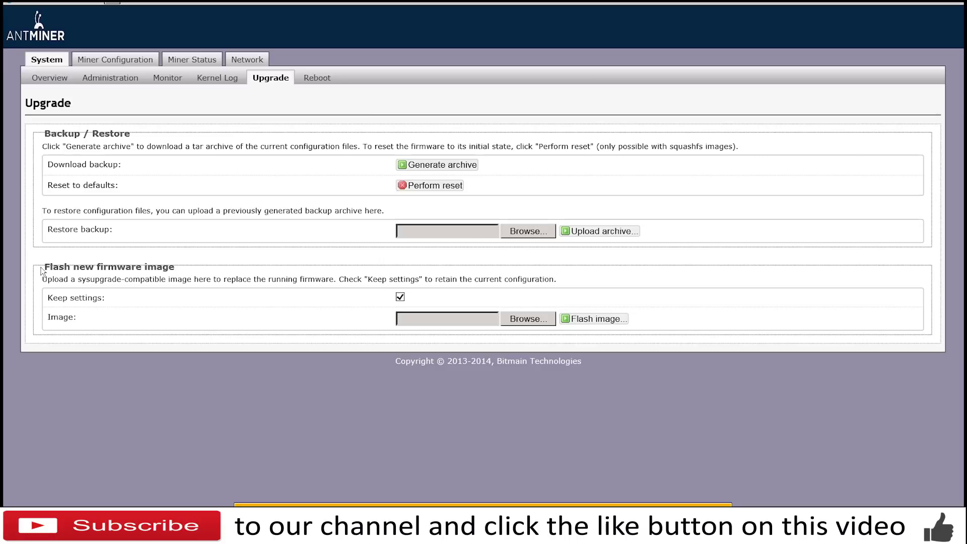
{"action": "left_click", "coordinate": [317, 81]}
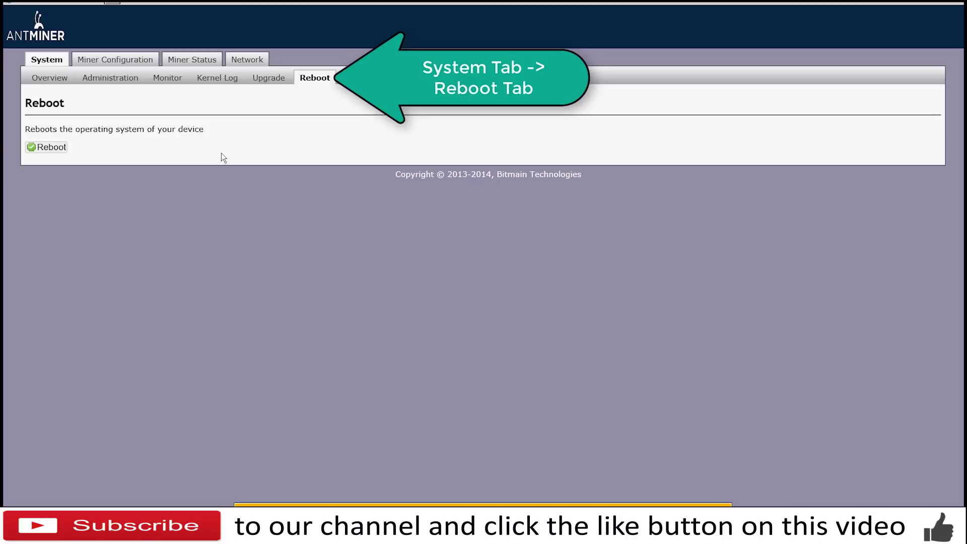
Confirm on Miner Status that all three pools are Alive and hashing, then return to System Overview.
{"action": "left_click", "coordinate": [246, 60]}
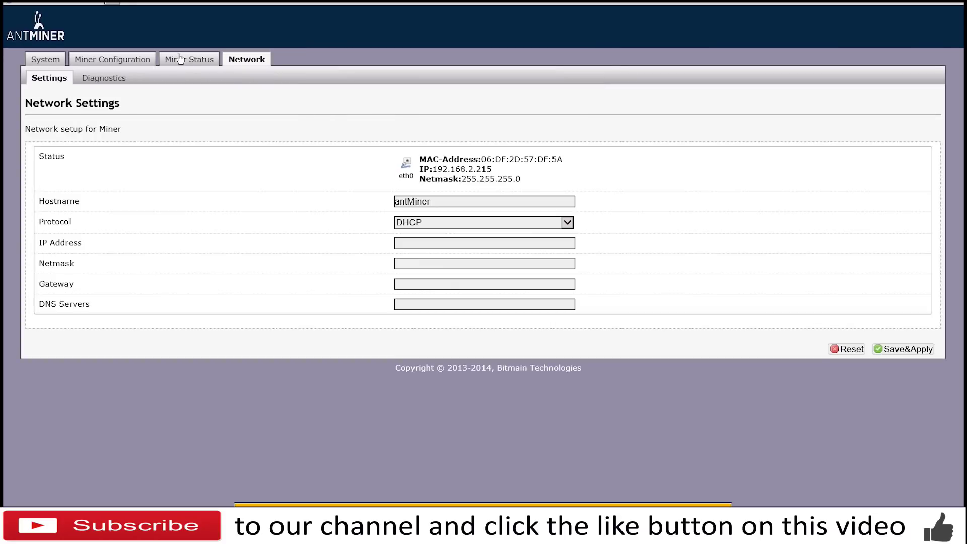
{"action": "left_click", "coordinate": [180, 59]}
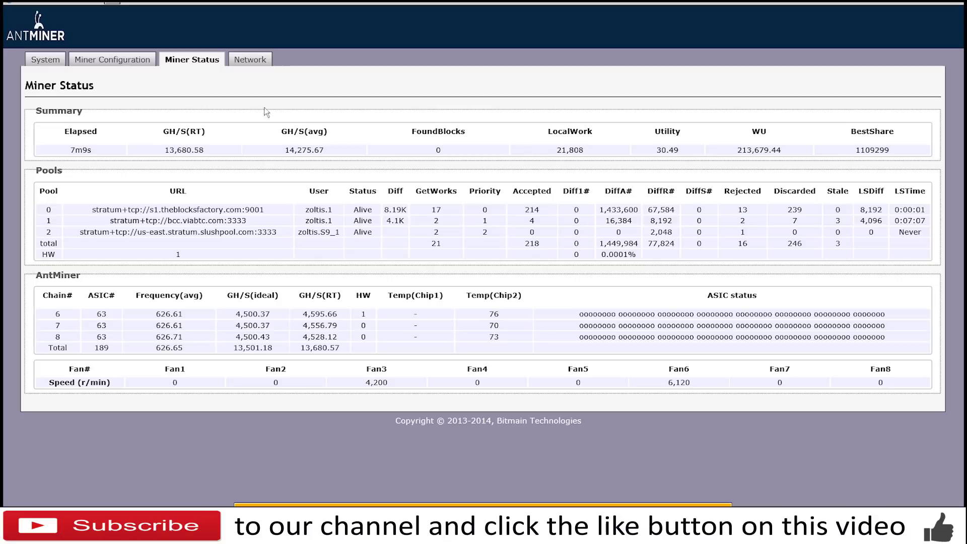
{"action": "left_click", "coordinate": [46, 60]}
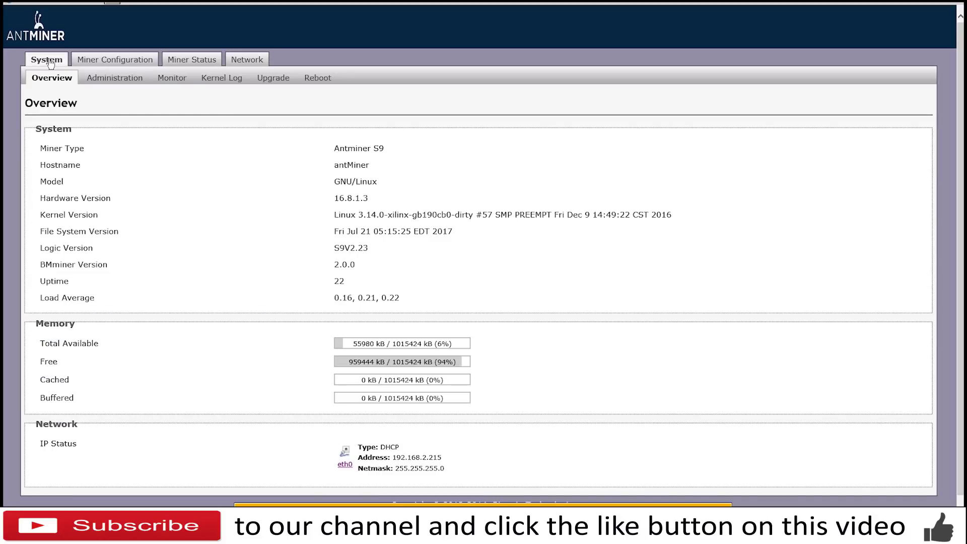